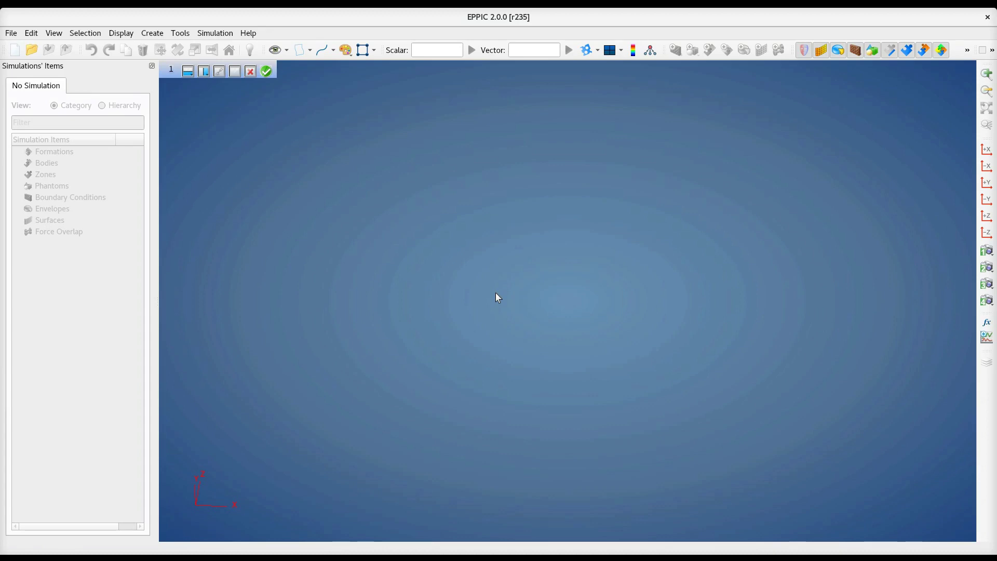
Review the database, display and accelerator key preferences, keeping the Pointwise key set, and close the preferences.
{"action": "left_click", "coordinate": [10, 34]}
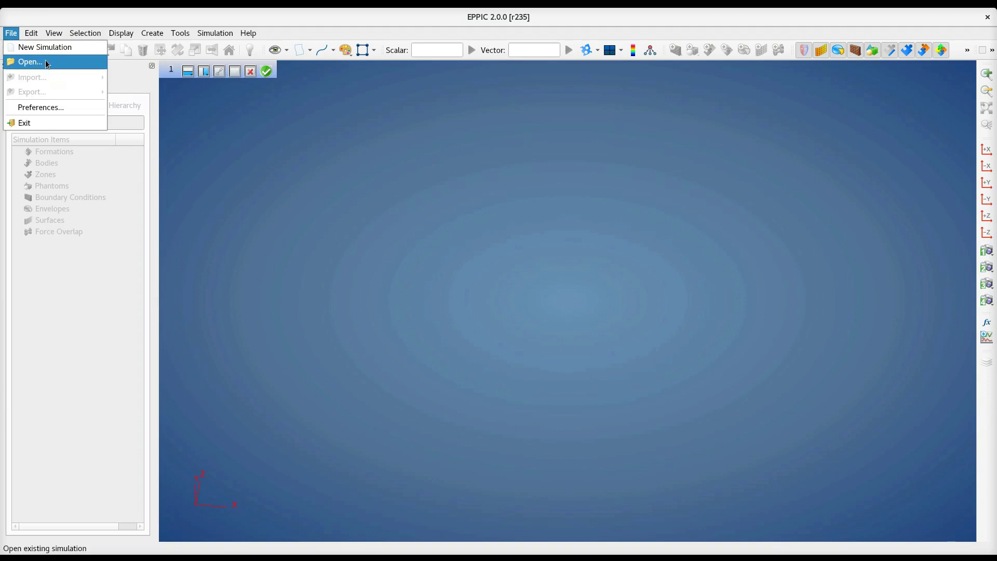
{"action": "left_click", "coordinate": [49, 108]}
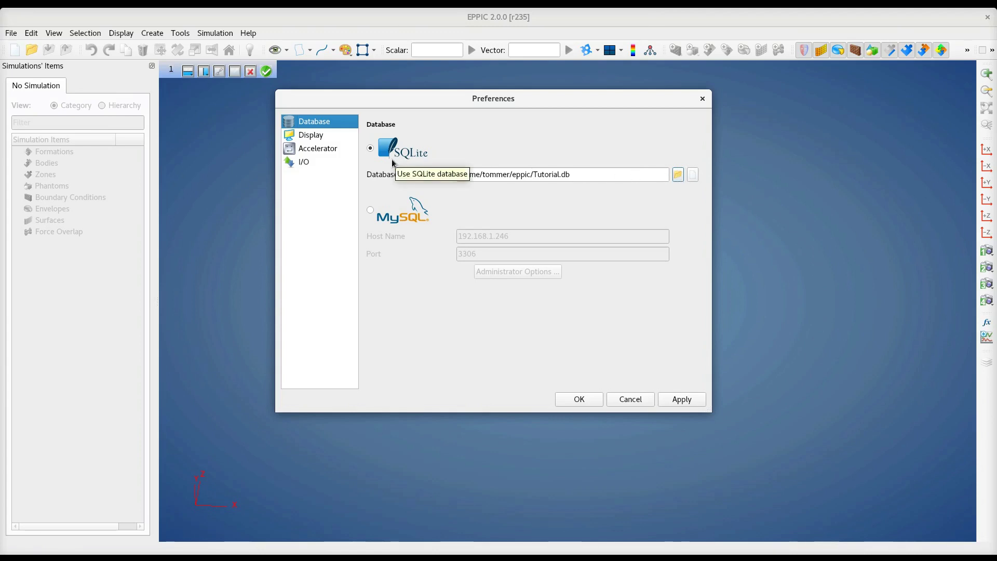
{"action": "left_click", "coordinate": [314, 135]}
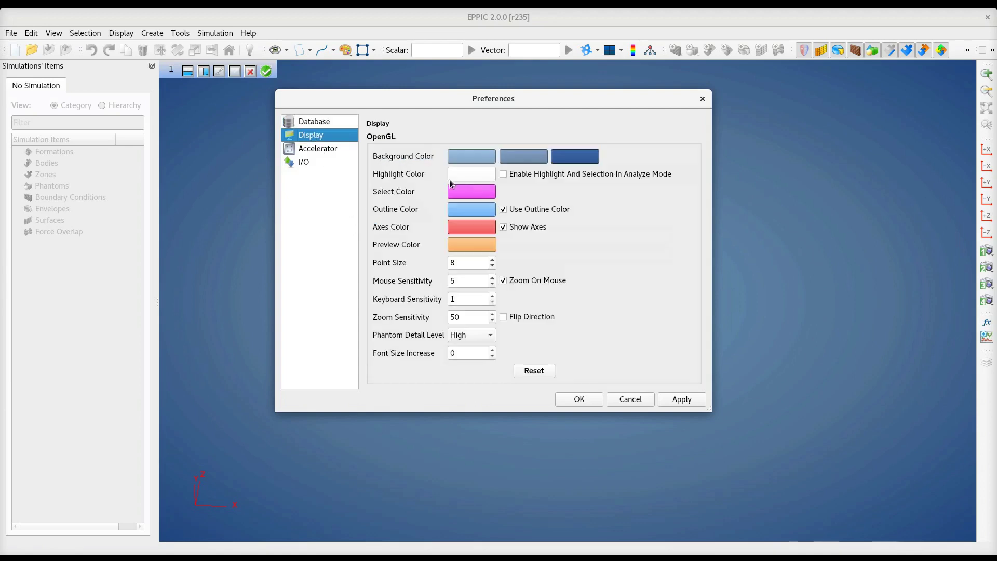
{"action": "left_click", "coordinate": [318, 149]}
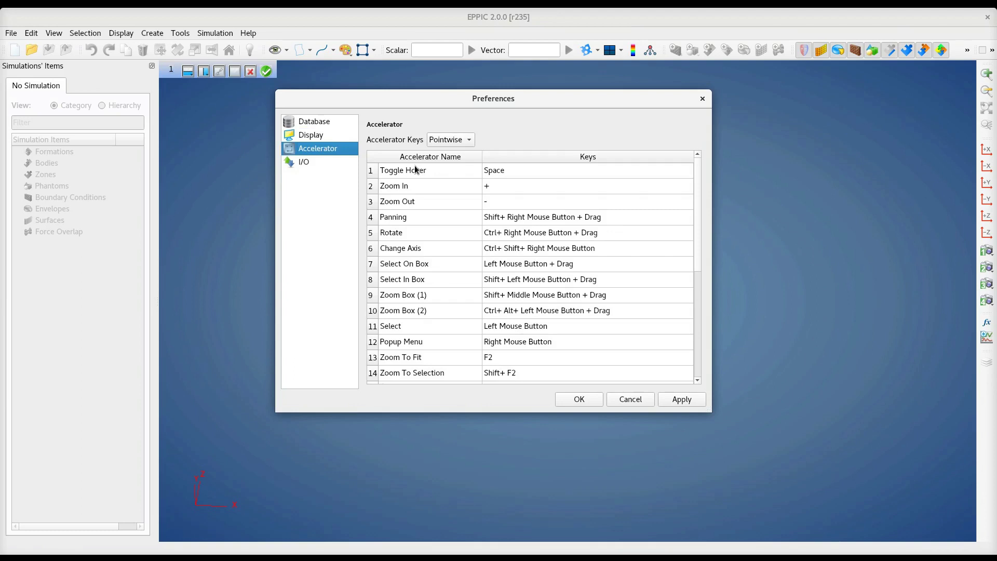
{"action": "left_click", "coordinate": [467, 140]}
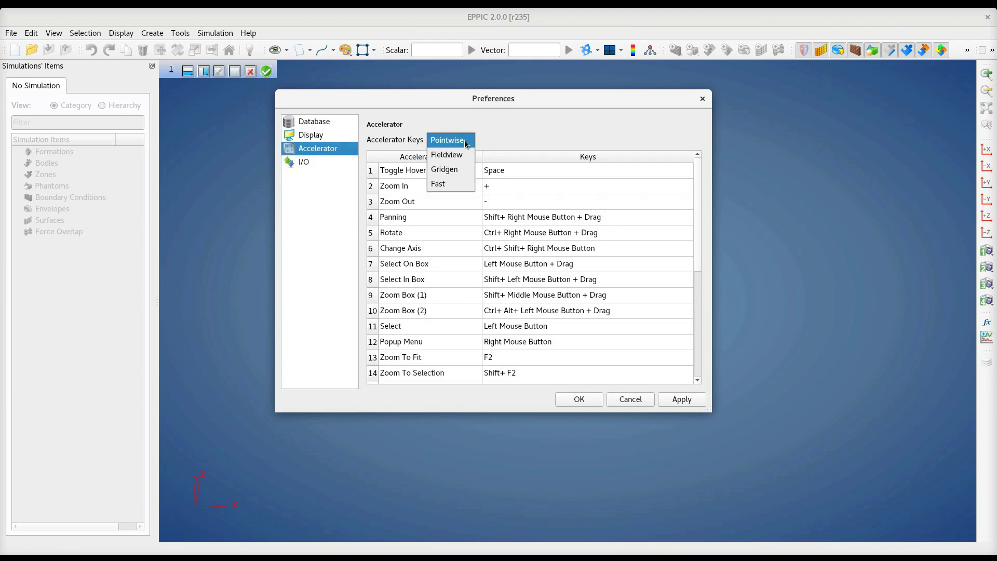
{"action": "left_click", "coordinate": [488, 139]}
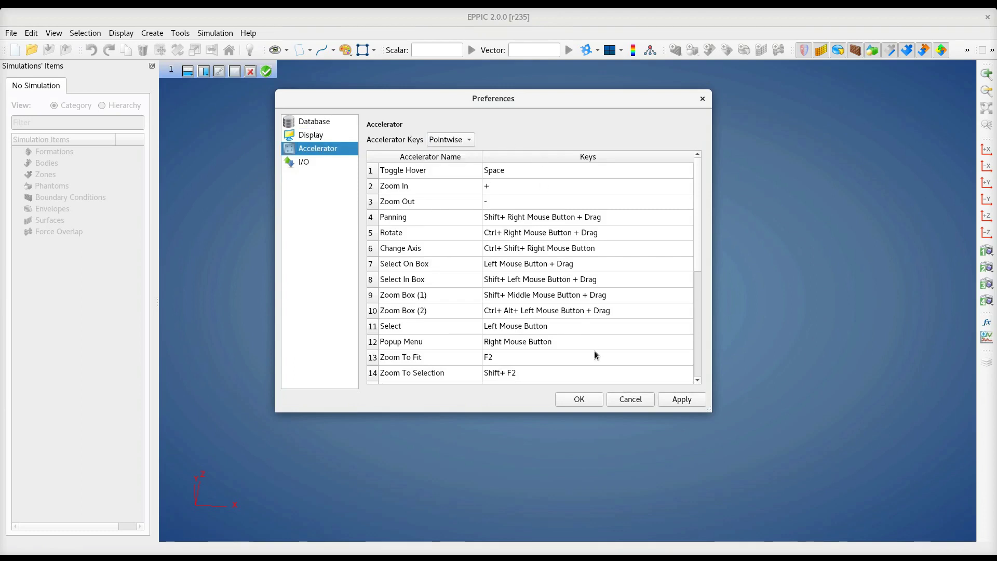
{"action": "left_click", "coordinate": [588, 399]}
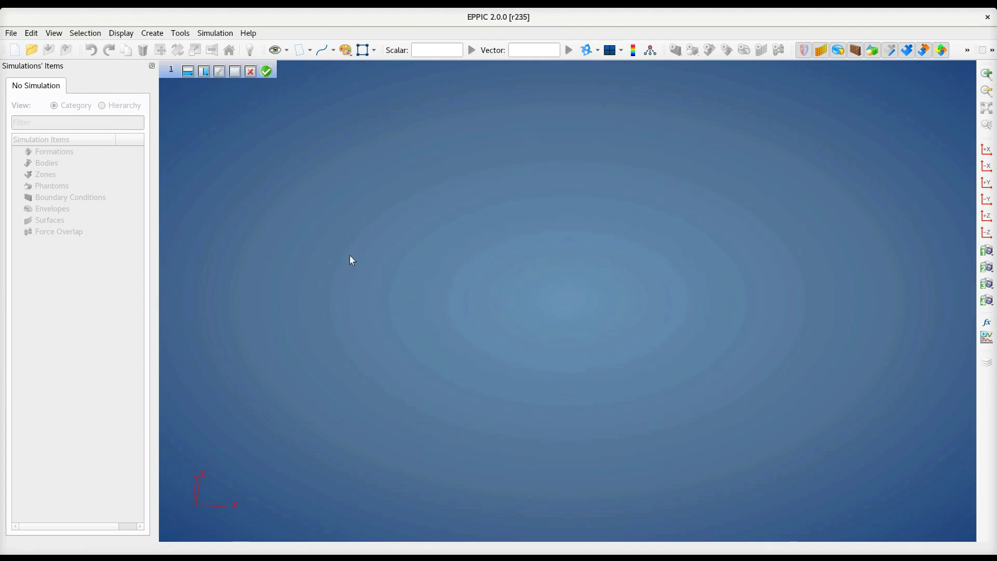
Open the first b767 simulation in the list for editing.
{"action": "left_click", "coordinate": [32, 50]}
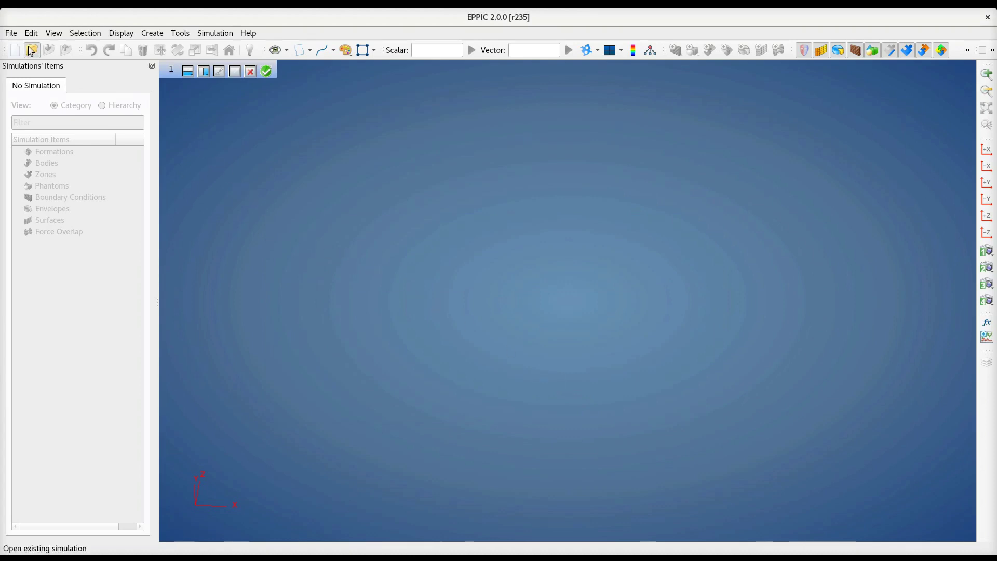
{"action": "left_click", "coordinate": [377, 186]}
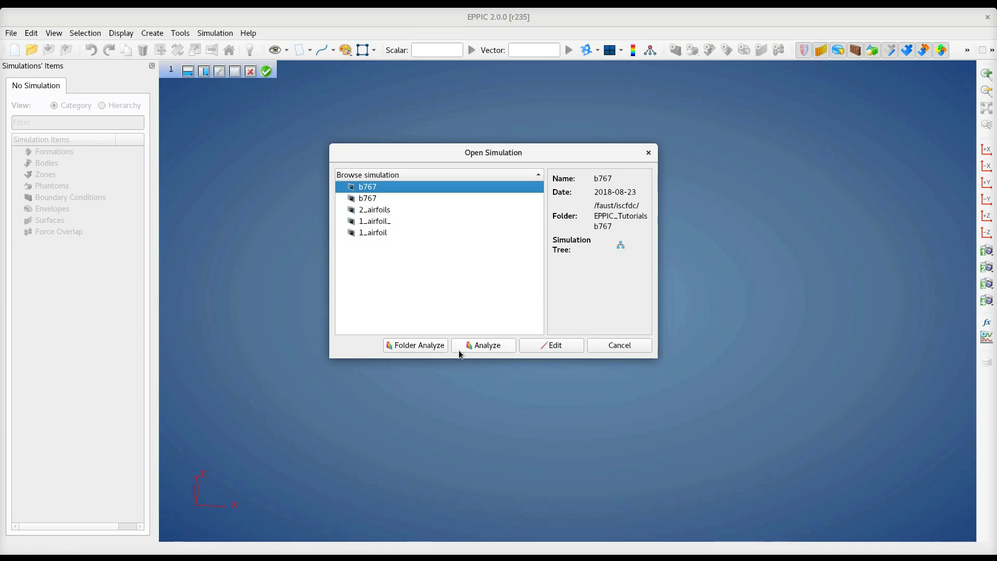
{"action": "left_click", "coordinate": [559, 347]}
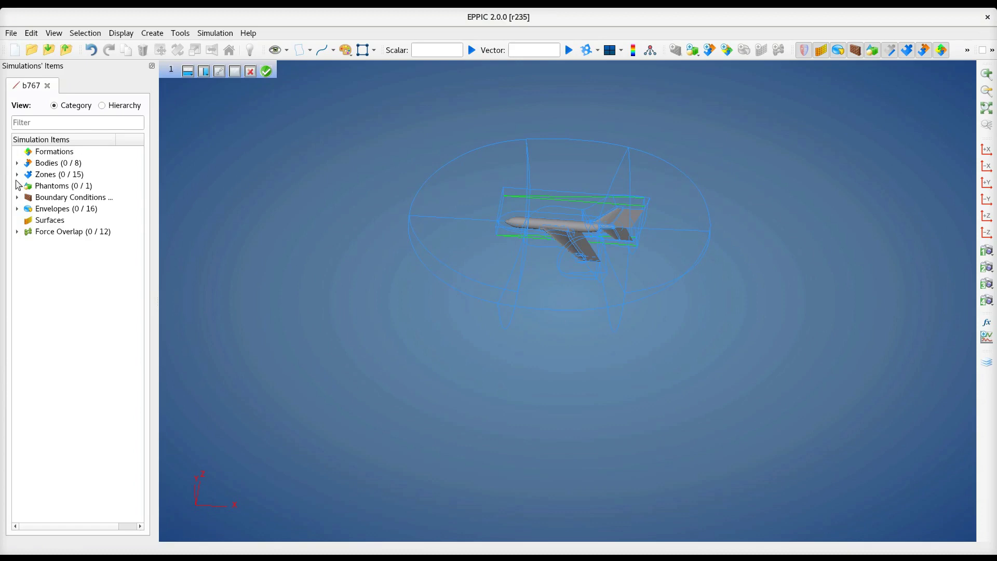
Expand the zones and bodies, examine the items by hierarchy including tail_collar, and return to the category view.
{"action": "left_click", "coordinate": [17, 175]}
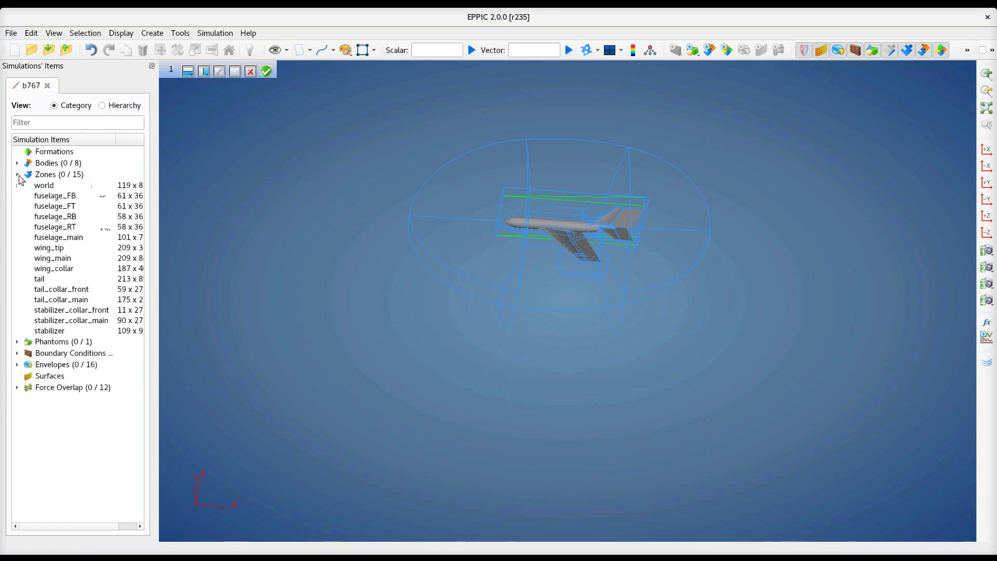
{"action": "left_click", "coordinate": [18, 163]}
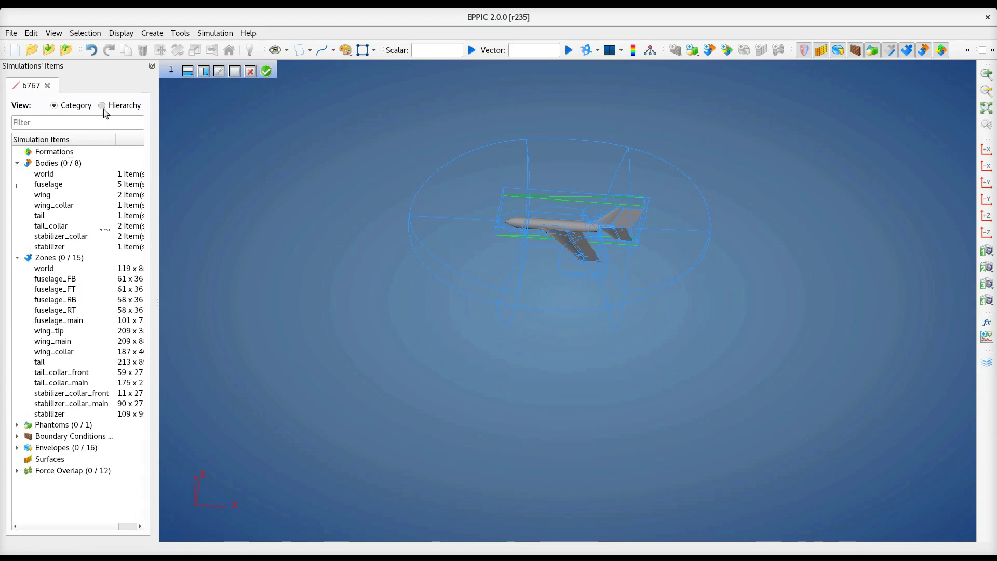
{"action": "left_click", "coordinate": [104, 110]}
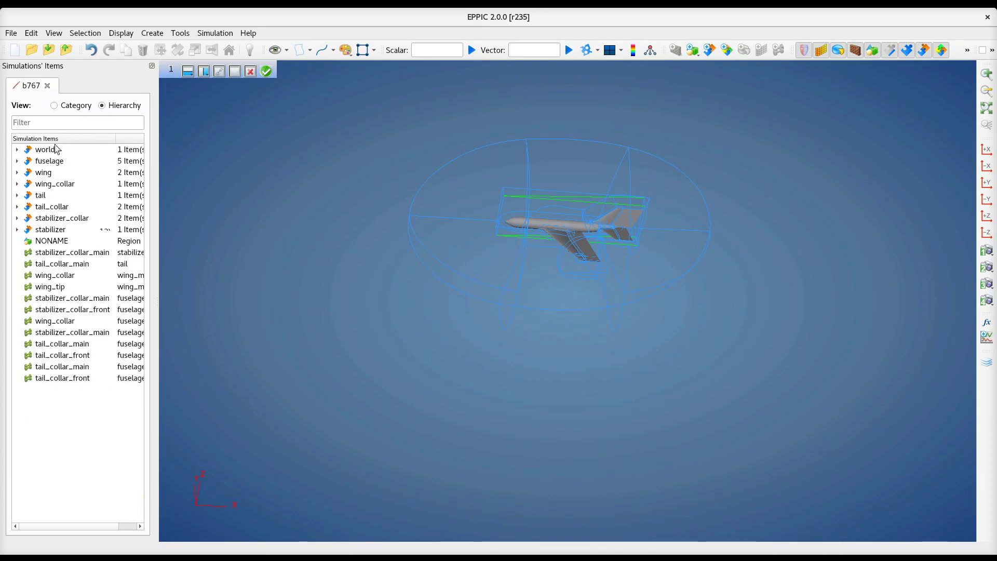
{"action": "left_click", "coordinate": [17, 206]}
{"action": "left_click", "coordinate": [17, 207]}
{"action": "left_click", "coordinate": [58, 106]}
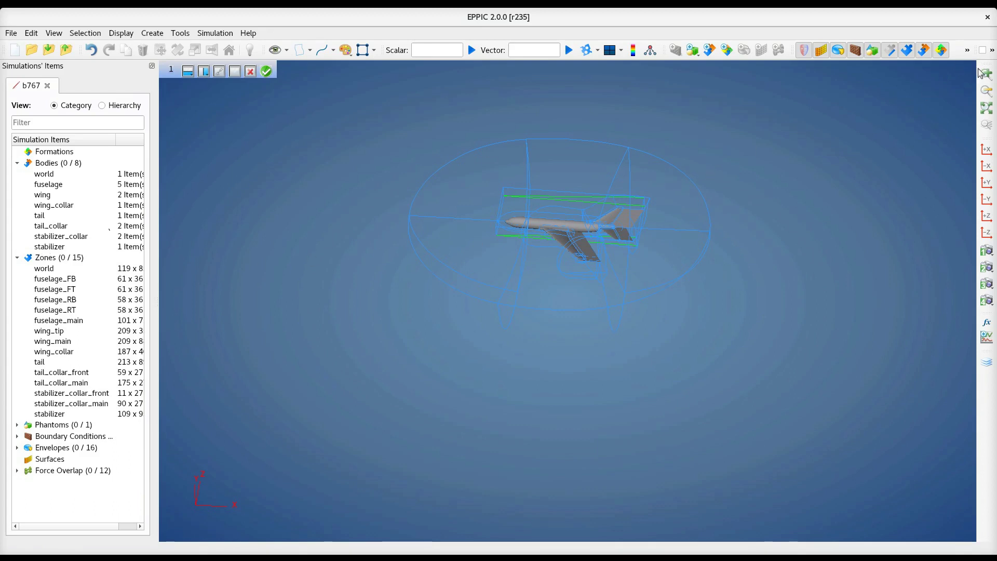
Try zooming in and out, fitting the model to the display and aligning it with the X and +Y directions.
{"action": "left_click", "coordinate": [989, 77]}
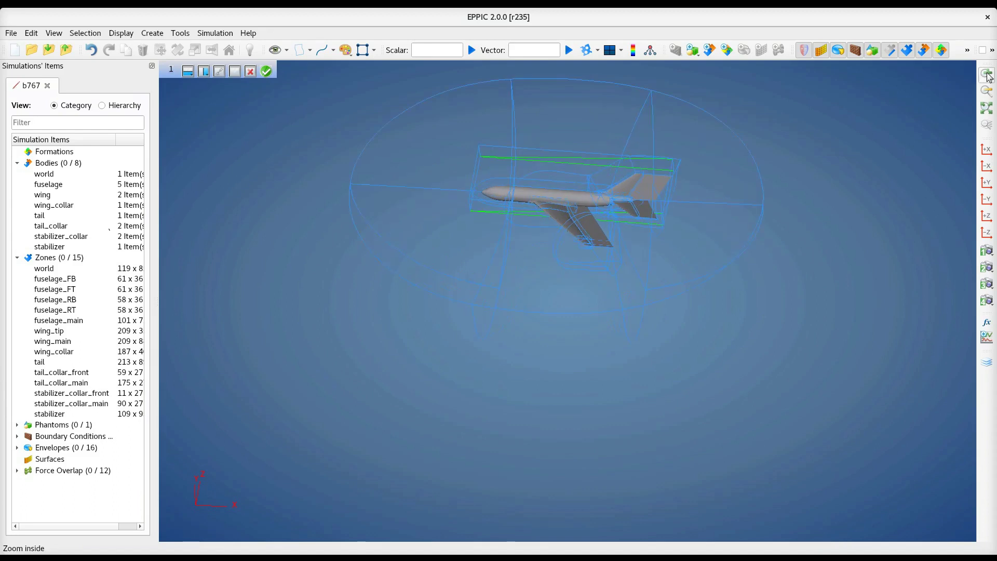
{"action": "left_click", "coordinate": [990, 97]}
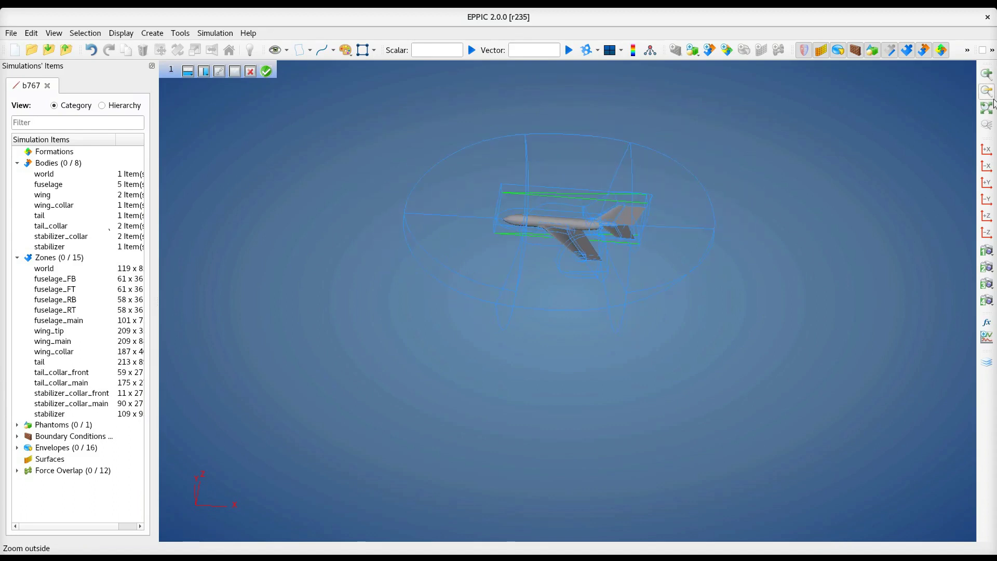
{"action": "left_click", "coordinate": [990, 111]}
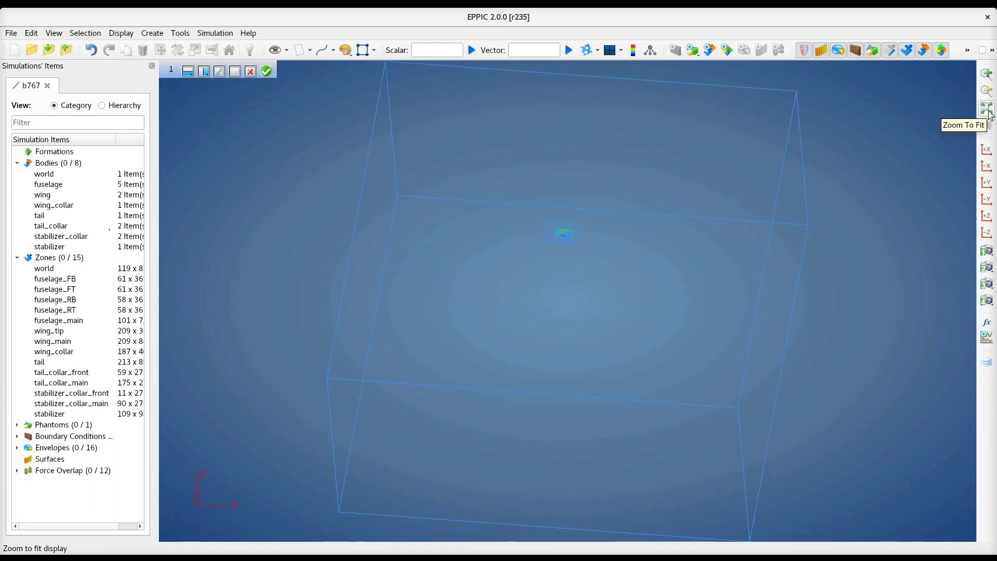
{"action": "left_click", "coordinate": [985, 169]}
{"action": "left_click", "coordinate": [986, 173]}
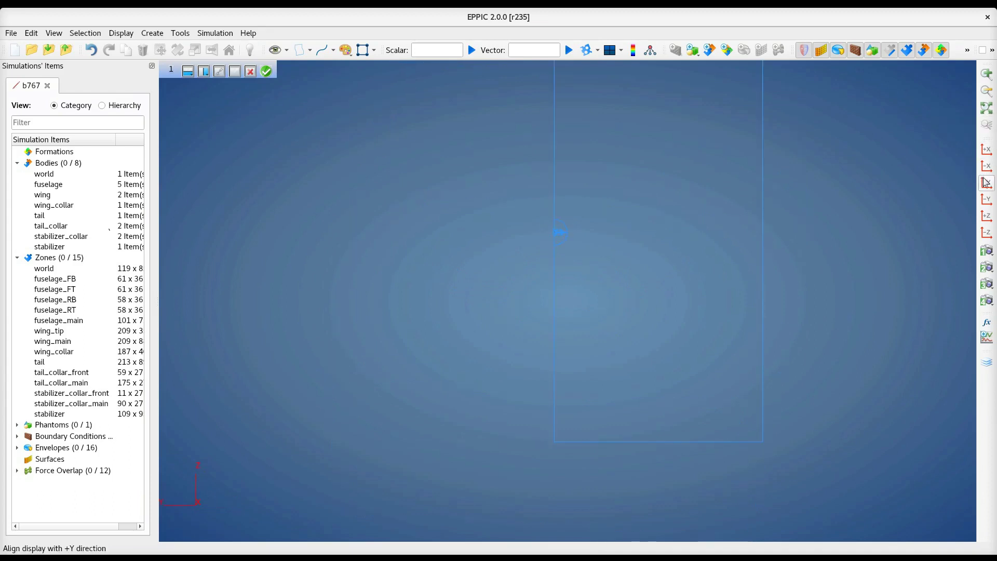
{"action": "left_click", "coordinate": [987, 108]}
Save an angled close-up of the aircraft showing its wing in the first view slot, and restore it after rotating the model.
{"action": "scroll", "coordinate": [468, 341], "scroll_direction": "up", "scroll_amount": 3}
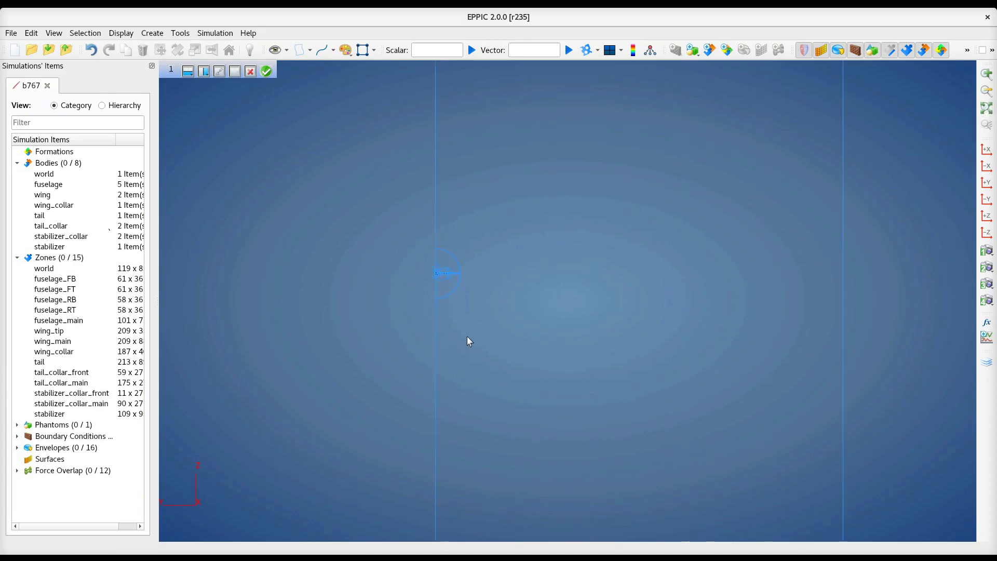
{"action": "scroll", "coordinate": [472, 317], "scroll_direction": "up", "scroll_amount": 2}
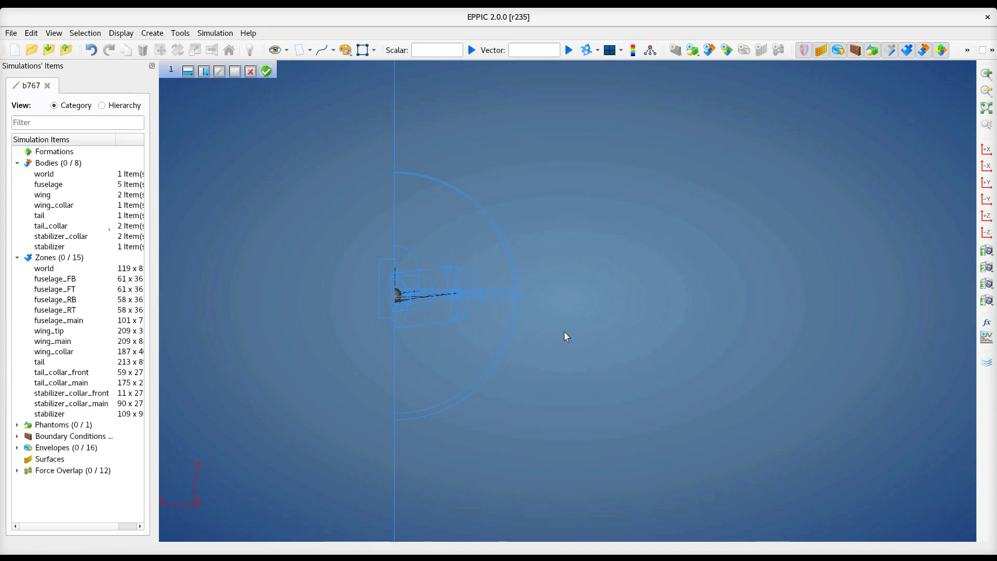
{"action": "scroll", "coordinate": [565, 326], "scroll_direction": "up", "scroll_amount": 2}
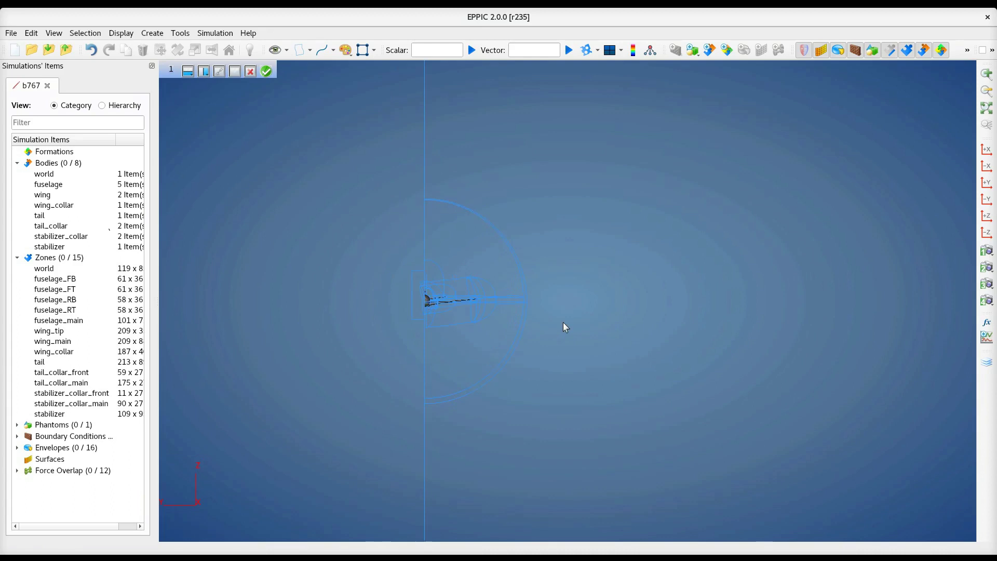
{"action": "middle_click_drag", "start_coordinate": [609, 310], "coordinate": [767, 308]}
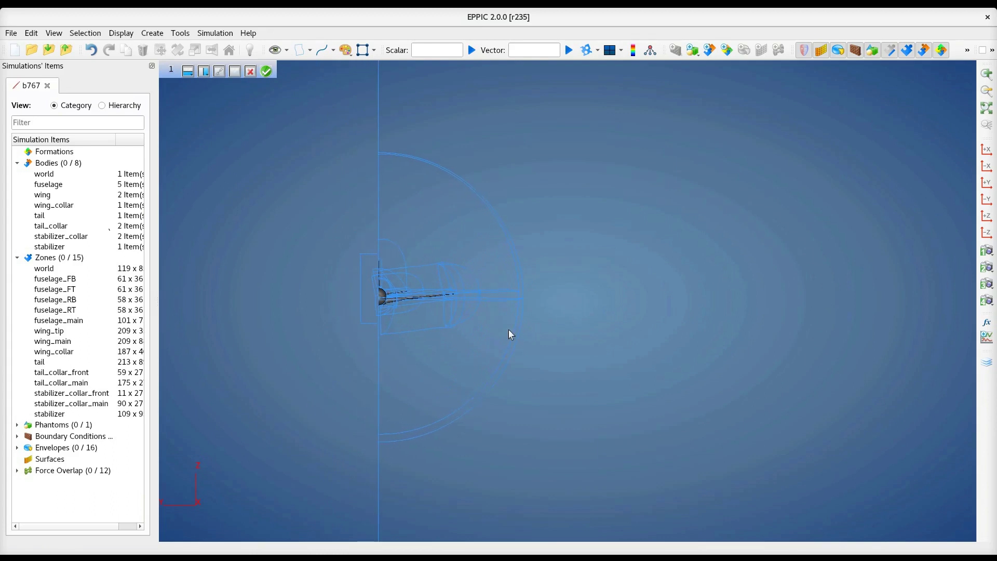
{"action": "left_click_drag", "start_coordinate": [488, 266], "coordinate": [658, 317]}
{"action": "middle_click_drag", "start_coordinate": [658, 317], "coordinate": [710, 335]}
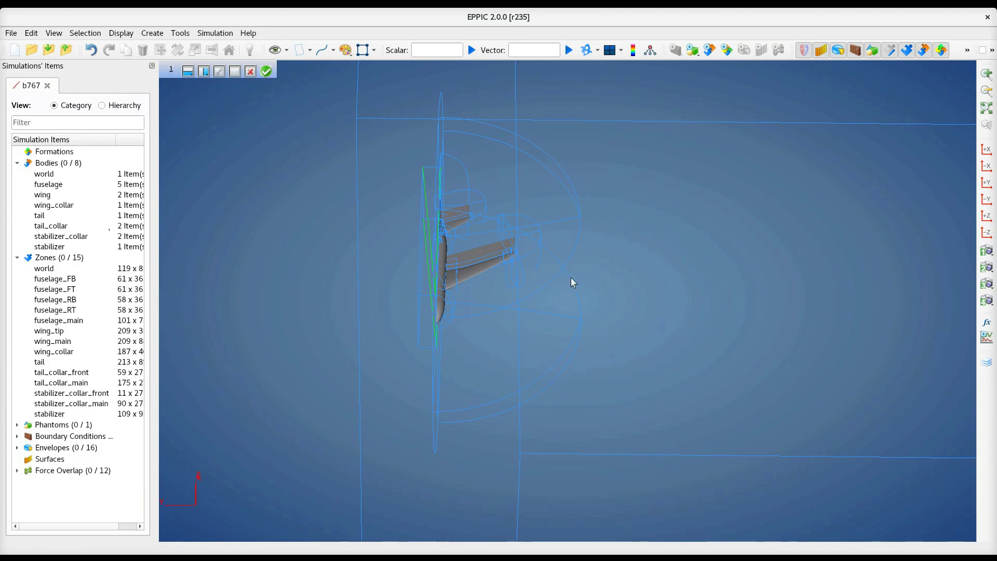
{"action": "left_click", "coordinate": [990, 254]}
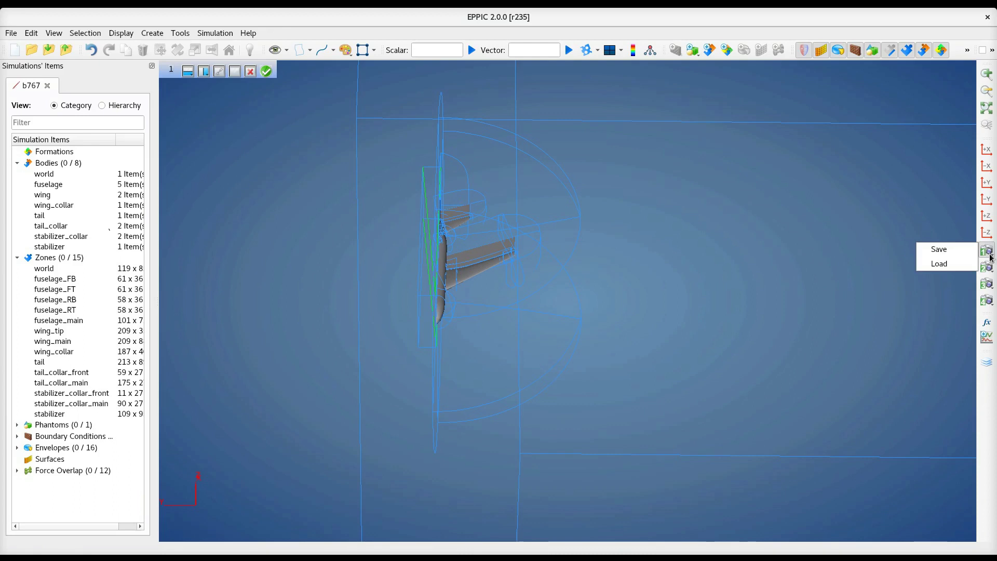
{"action": "left_click", "coordinate": [959, 264]}
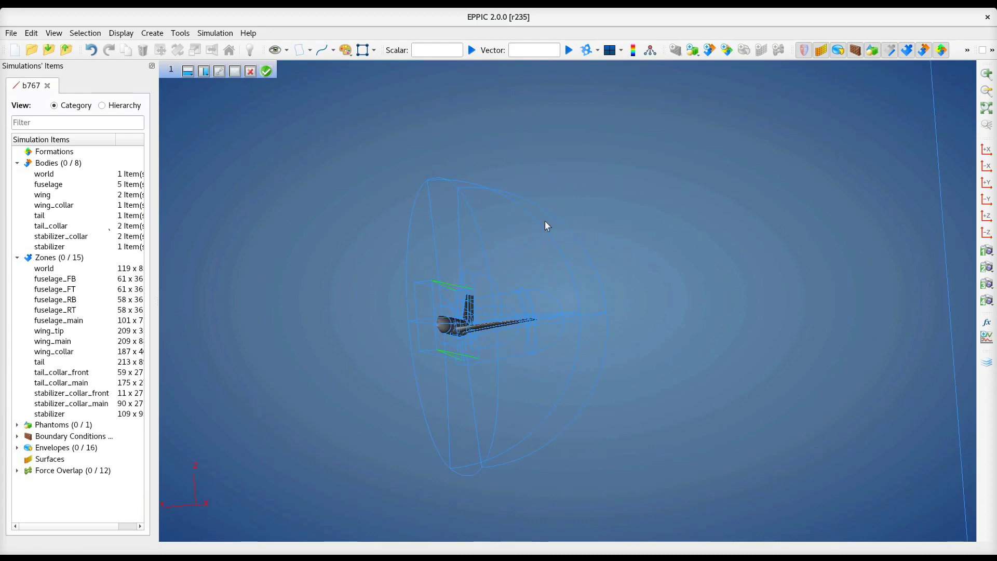
{"action": "left_click", "coordinate": [985, 254]}
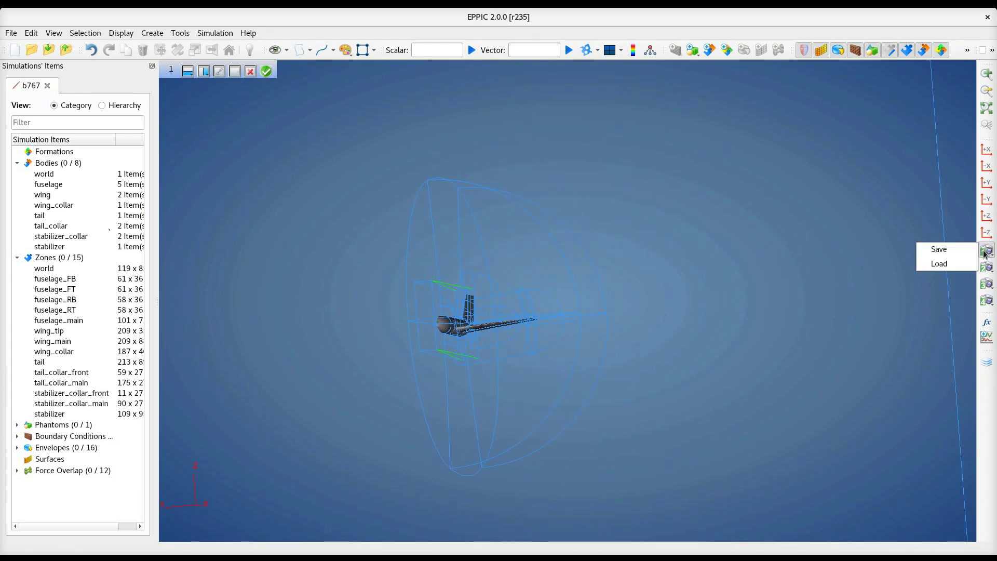
{"action": "left_click", "coordinate": [942, 264]}
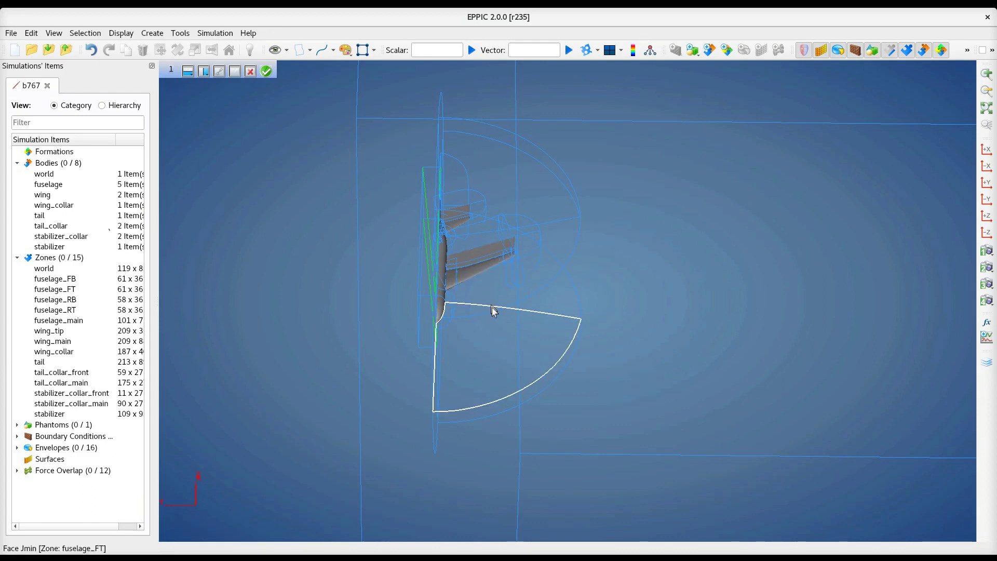
Hide the Kmin face of the wing_main zone on the aircraft's wing.
{"action": "left_click", "coordinate": [475, 271]}
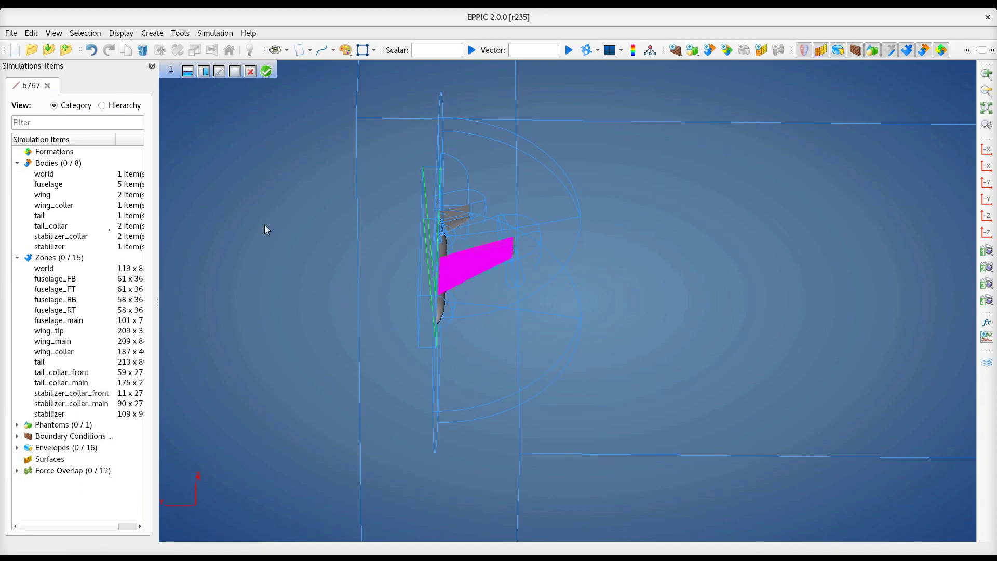
{"action": "left_click", "coordinate": [286, 51]}
{"action": "left_click", "coordinate": [291, 78]}
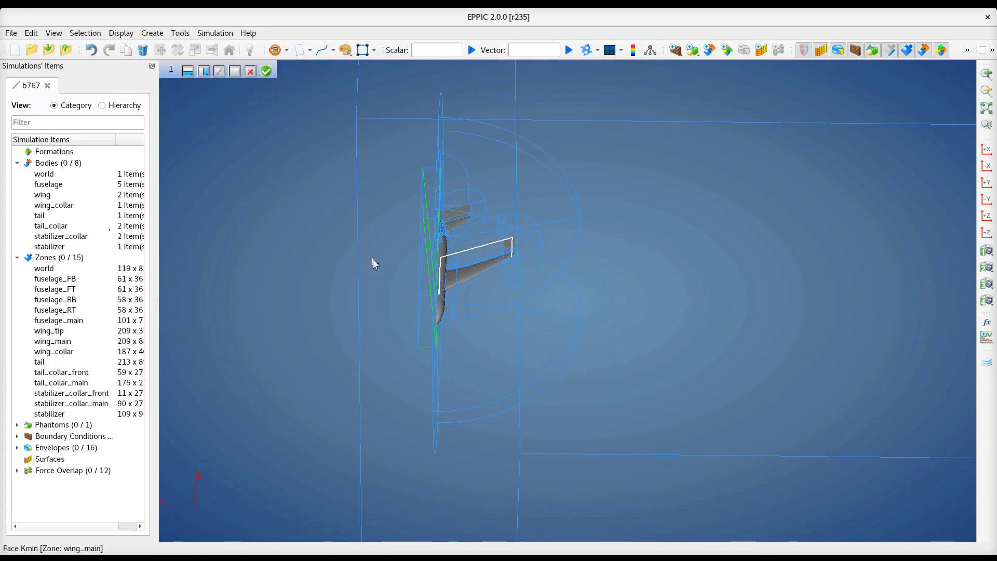
Select the fuselage_FB, fuselage_main and tail zones one after another, select the wing-root face in the model, and clear the selection.
{"action": "left_click", "coordinate": [46, 281]}
{"action": "left_click", "coordinate": [52, 319]}
{"action": "left_click", "coordinate": [61, 362]}
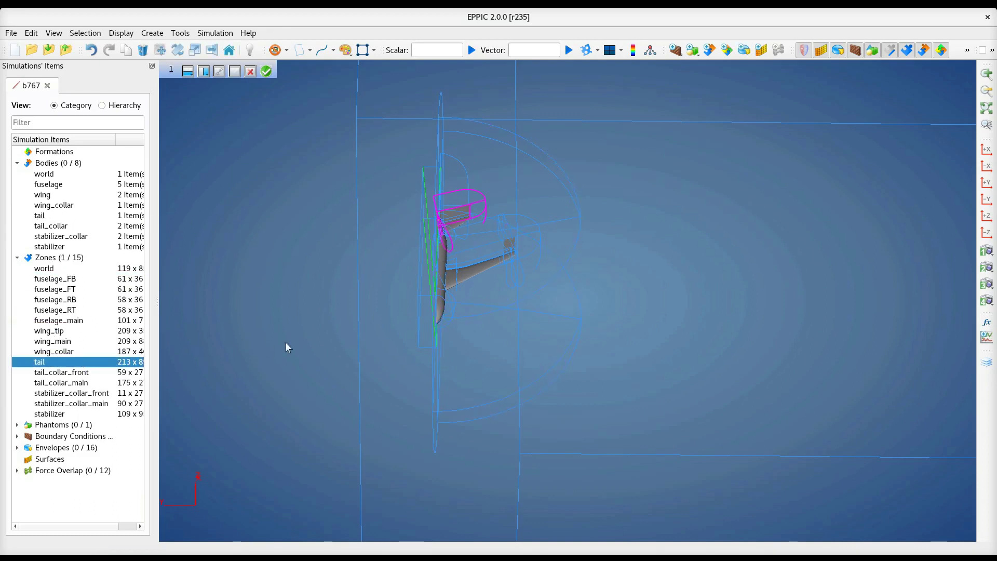
{"action": "left_click", "coordinate": [454, 281]}
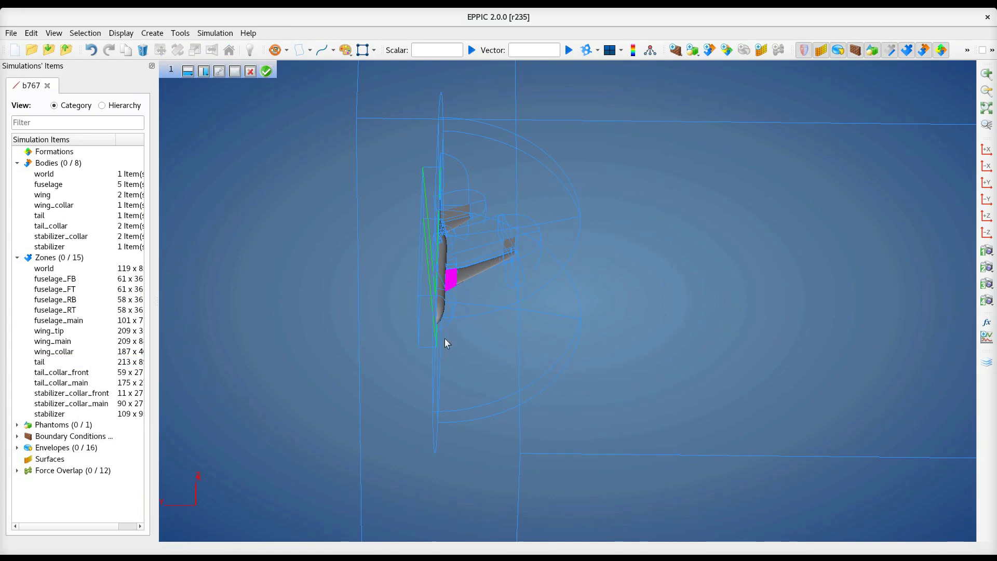
{"action": "left_click", "coordinate": [333, 320]}
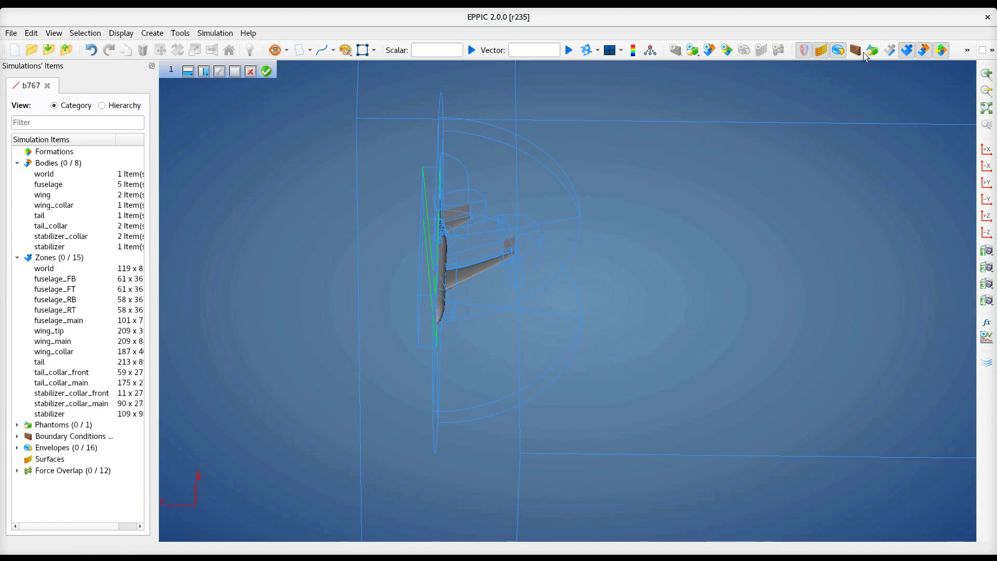
Turn off selectability for all item types at once.
{"action": "left_click", "coordinate": [802, 52]}
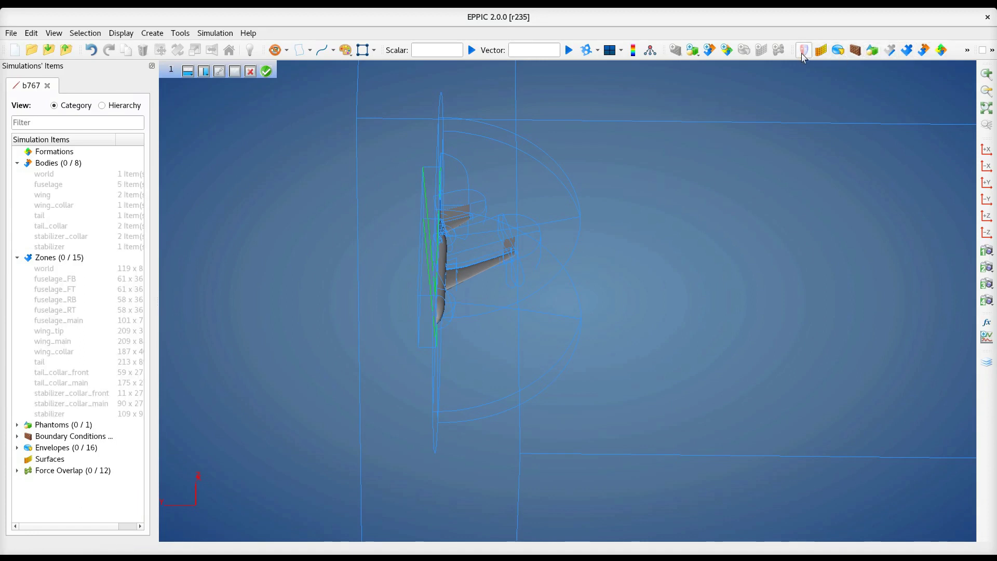